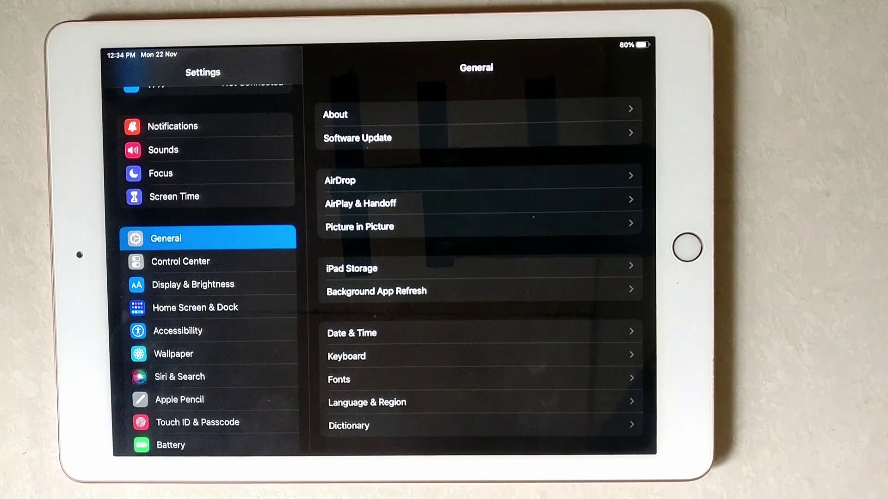
# Switch on the Memoji Stickers toggle under Emoji in the Keyboard settings.
pyautogui.click(576, 356)
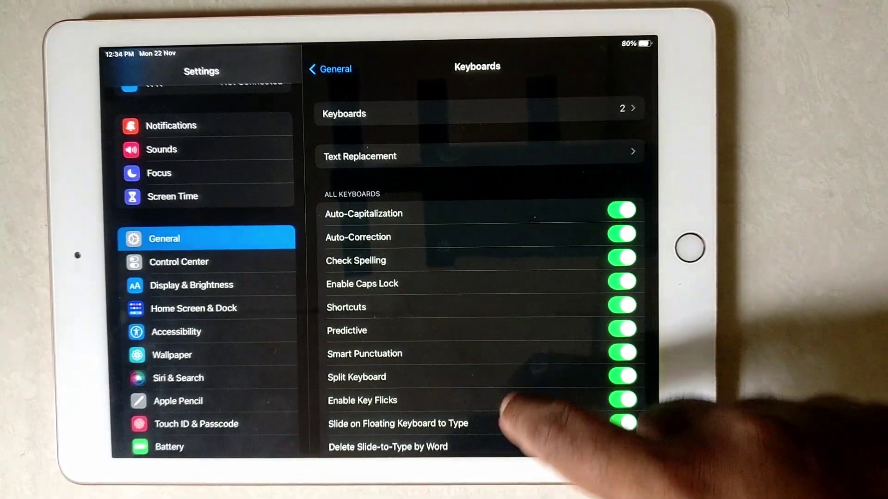
pyautogui.scroll(-3, 514, 333)
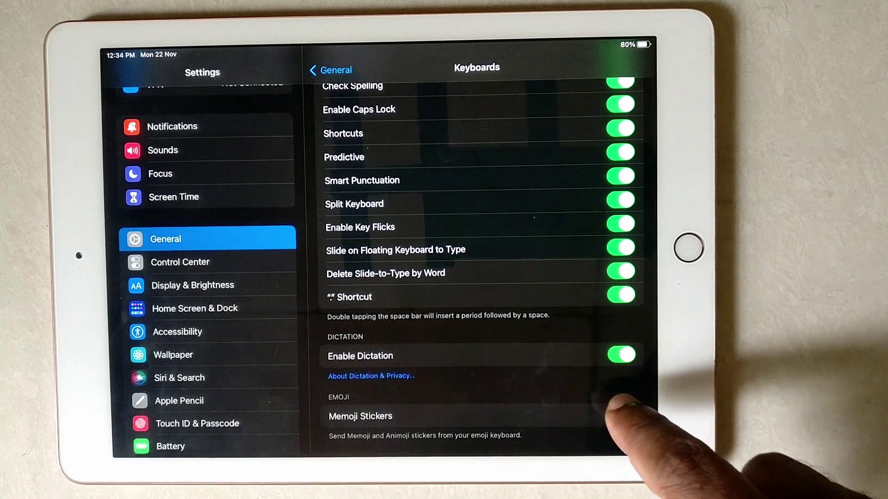
pyautogui.click(621, 416)
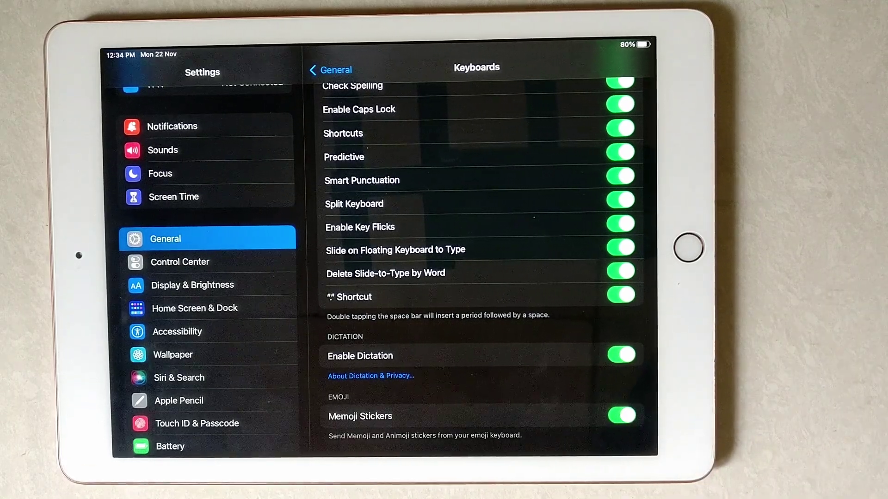